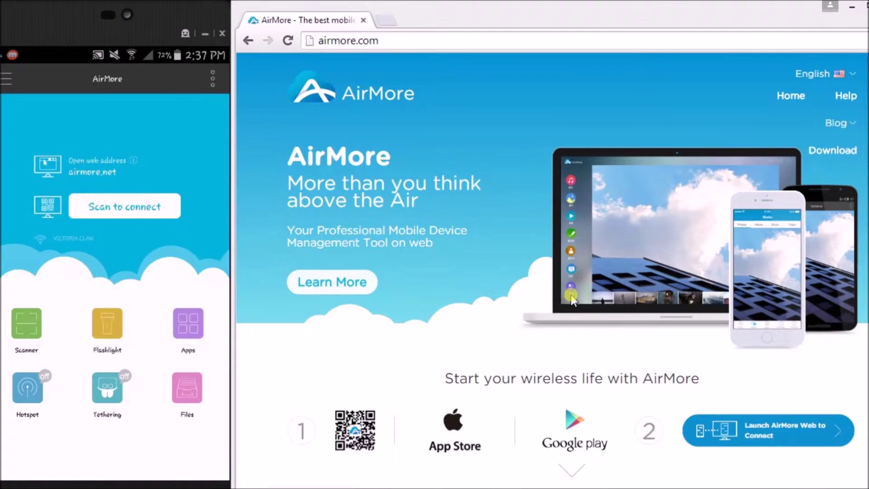
# Launch AirMore Web to connect to the phone
pyautogui.click(752, 439)
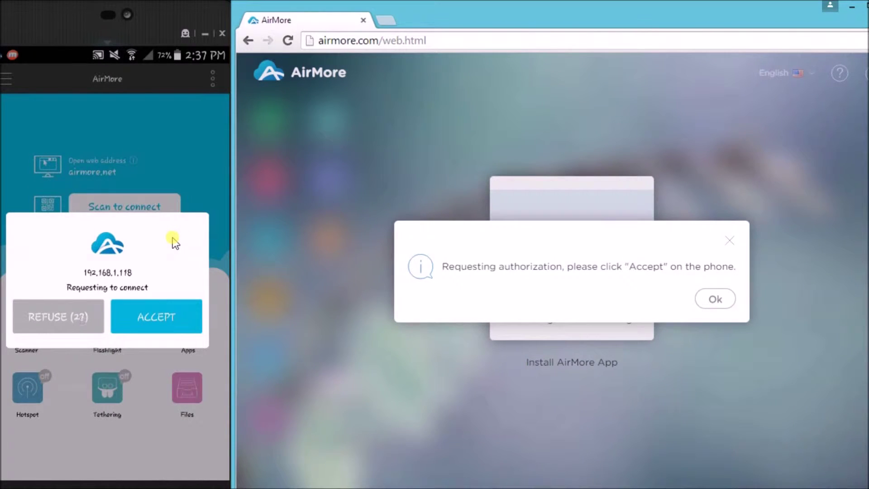
# Accept the connection request from 192.168.1.118 on the phone, then view the phone's pictures
pyautogui.click(153, 319)
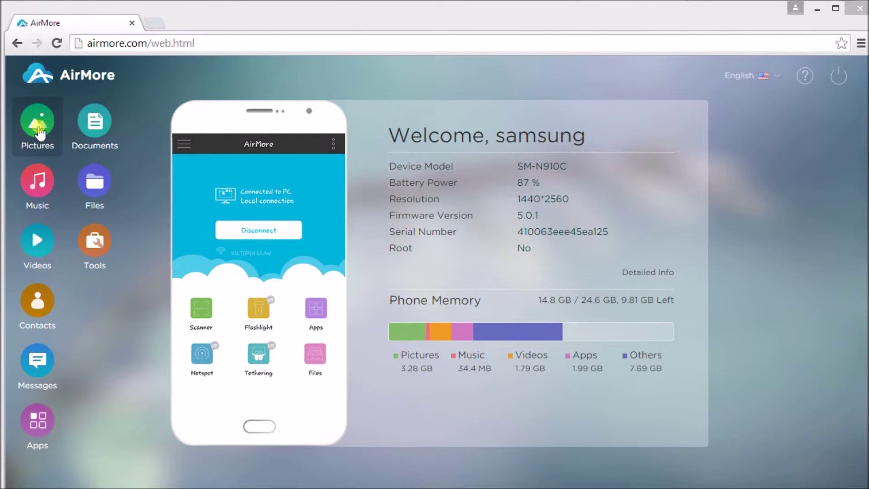
pyautogui.click(54, 132)
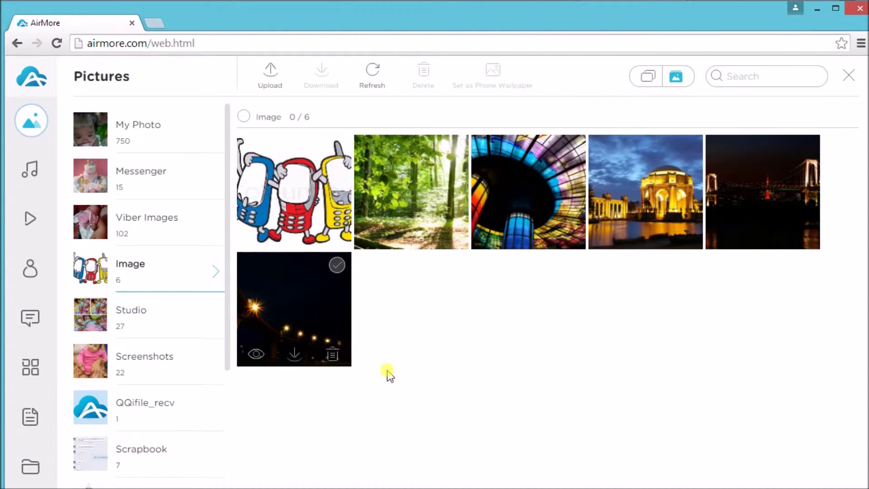
# Upload images.jpeg from the computer to the Image album
pyautogui.click(275, 74)
pyautogui.scroll(-5, 222, 79)
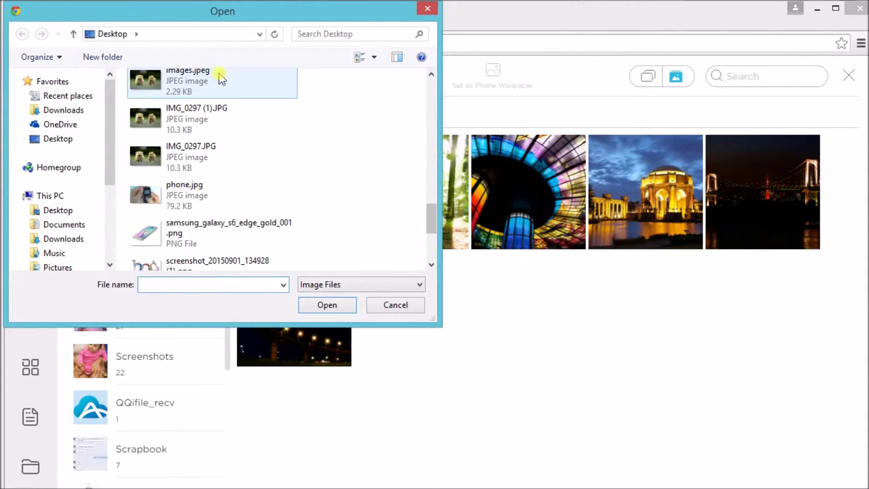
pyautogui.click(221, 79)
pyautogui.click(334, 303)
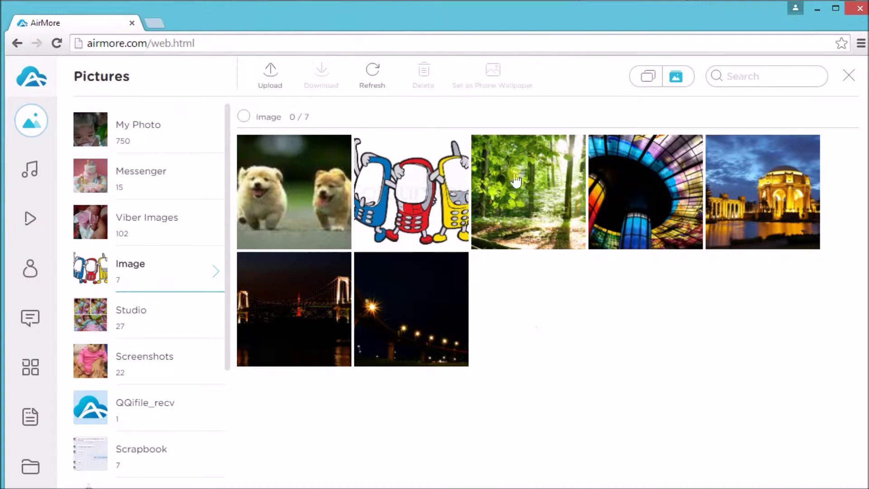
# Download the forest photo 3_Forest.jpg to the computer, then deselect it
pyautogui.click(570, 148)
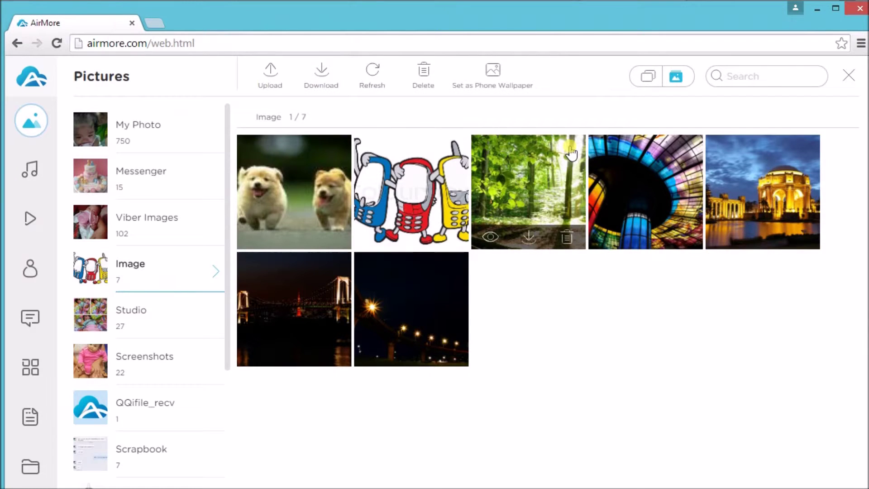
pyautogui.click(320, 75)
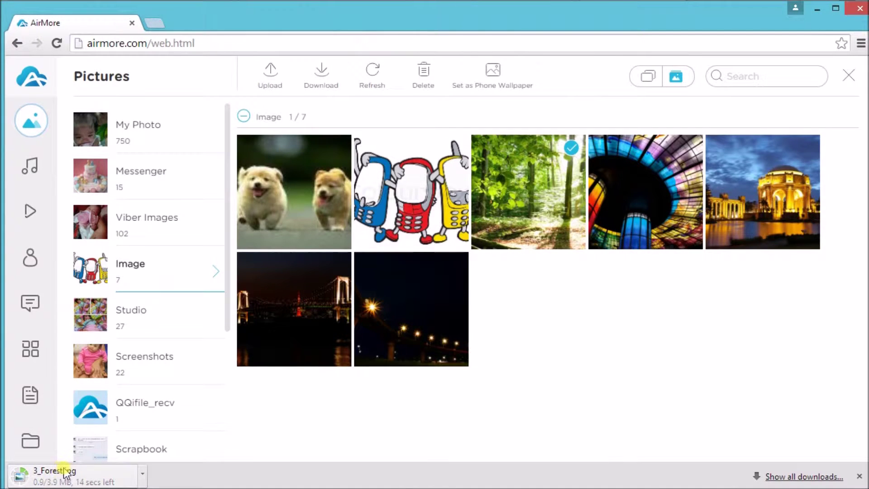
pyautogui.moveTo(574, 174)
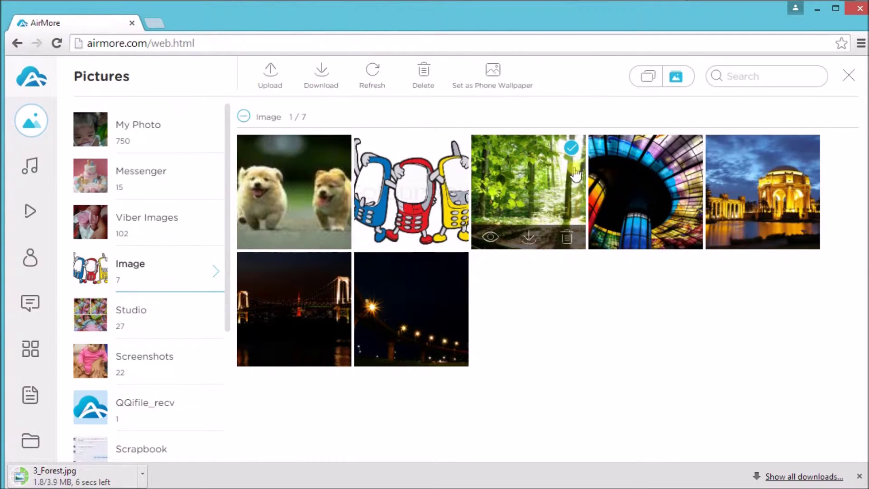
pyautogui.click(571, 148)
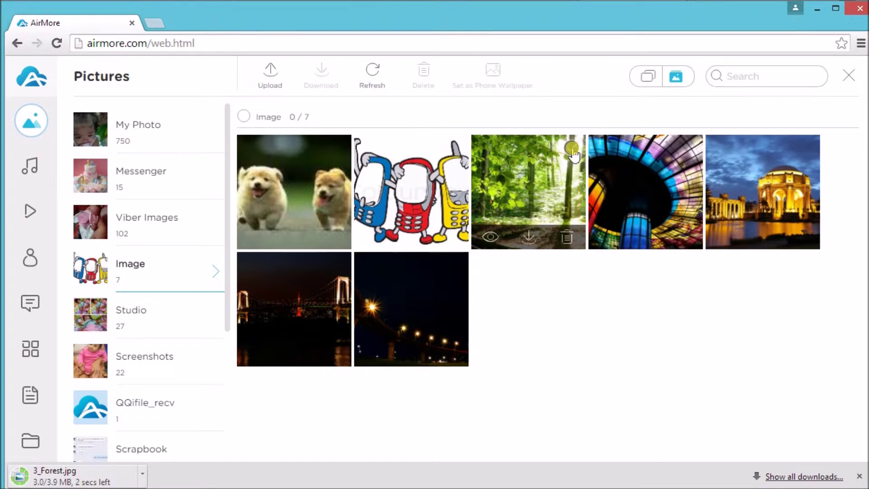
# Delete the cartoon phones image from the phone, then go to Music
pyautogui.click(454, 148)
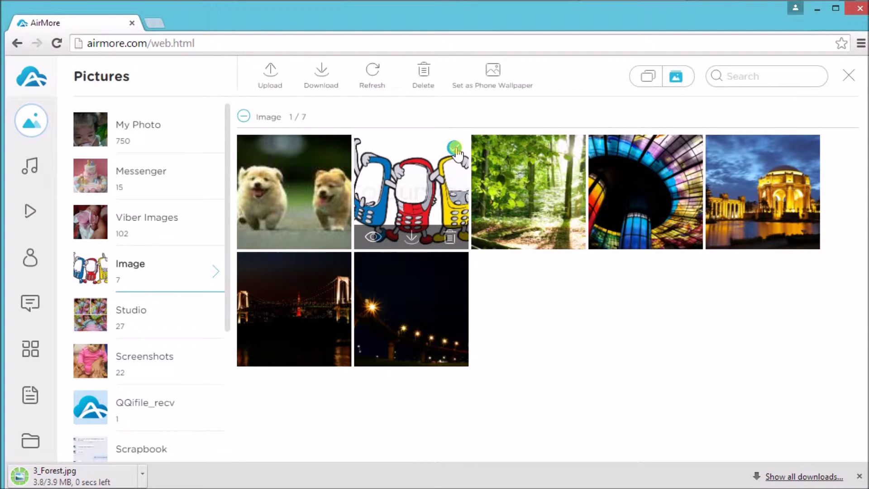
pyautogui.click(425, 69)
pyautogui.click(487, 284)
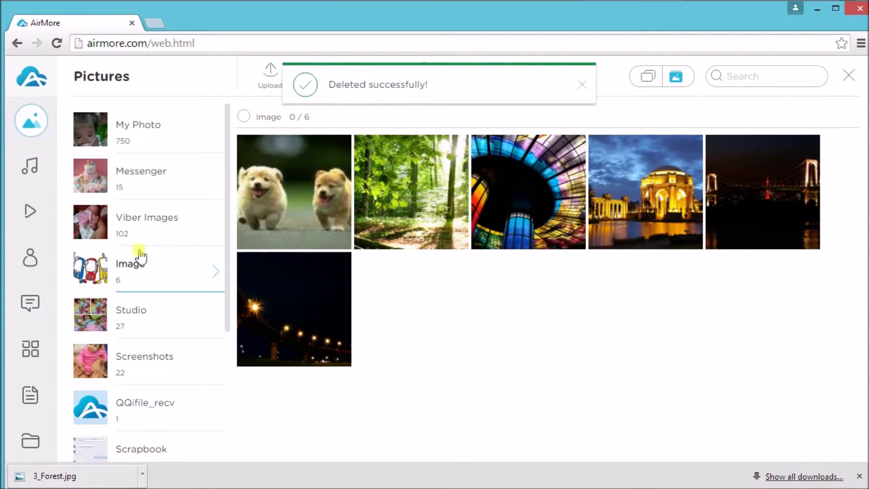
pyautogui.click(37, 161)
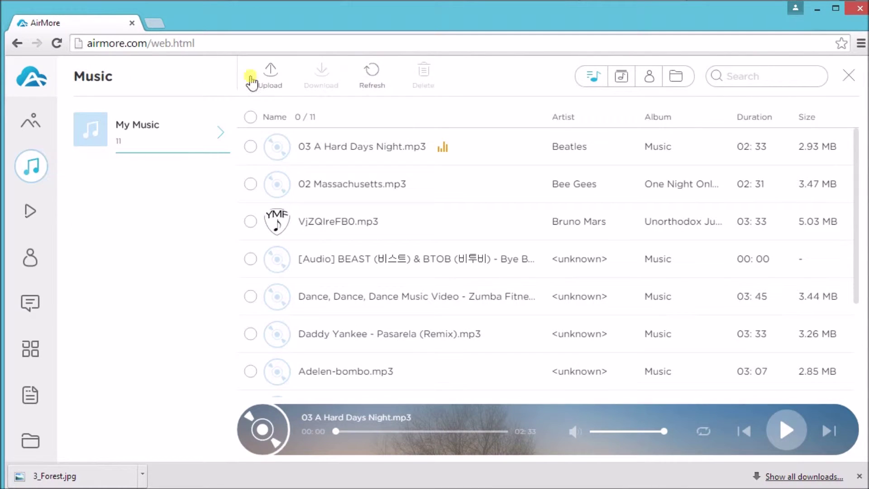
# Upload A Man Withouout Love.mp3 from the computer to the phone
pyautogui.click(270, 75)
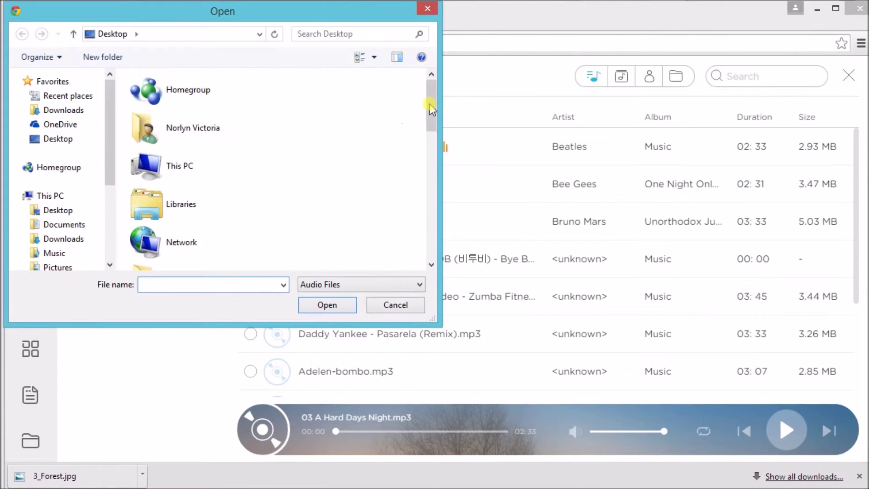
pyautogui.scroll(-10, 204, 240)
pyautogui.click(205, 249)
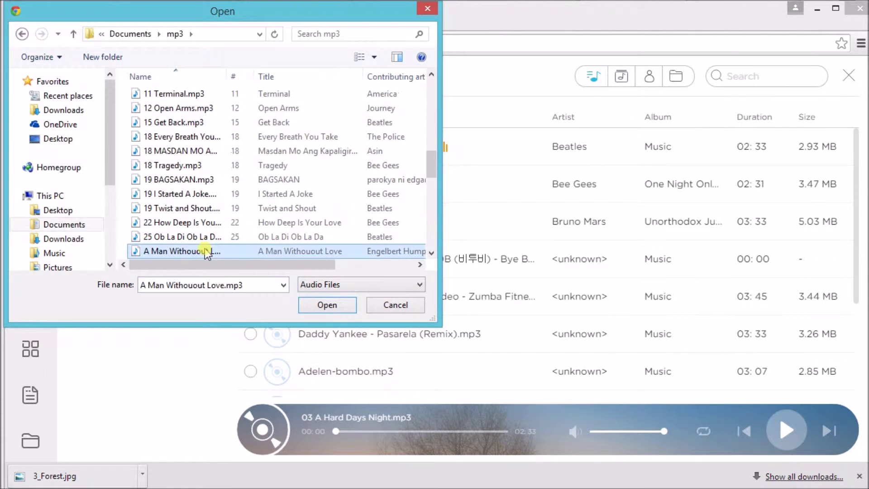
pyautogui.click(323, 304)
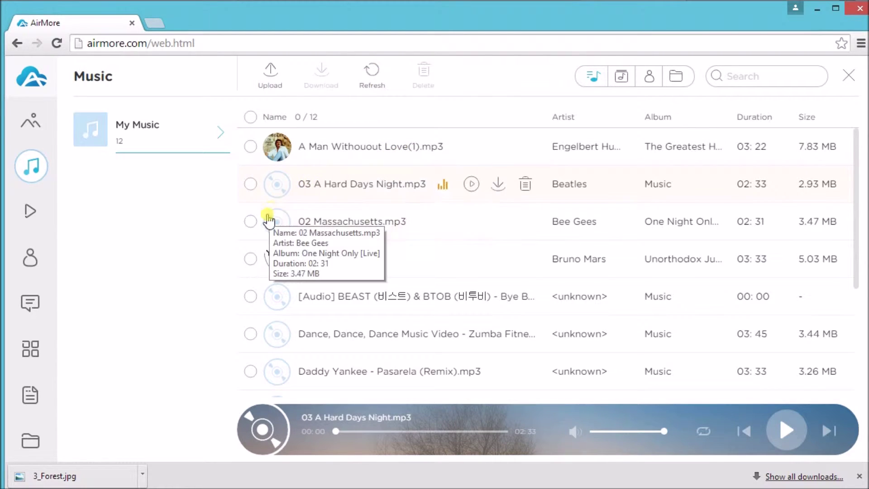
# Download 02 Massachusetts.mp3 to the computer, delete it from the phone, then go to Videos
pyautogui.click(250, 222)
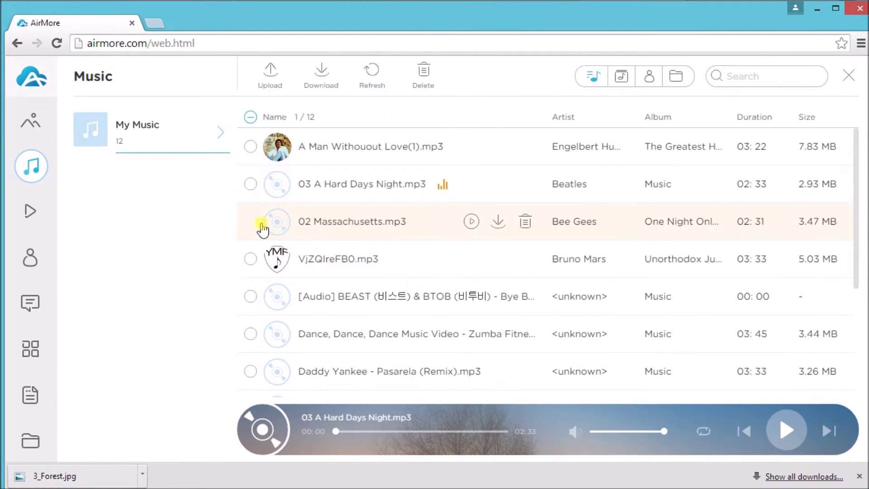
pyautogui.click(323, 74)
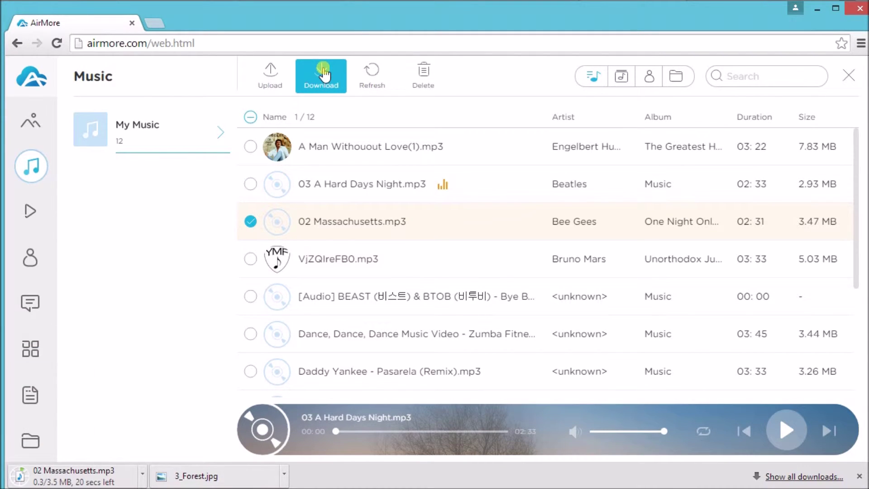
pyautogui.click(421, 84)
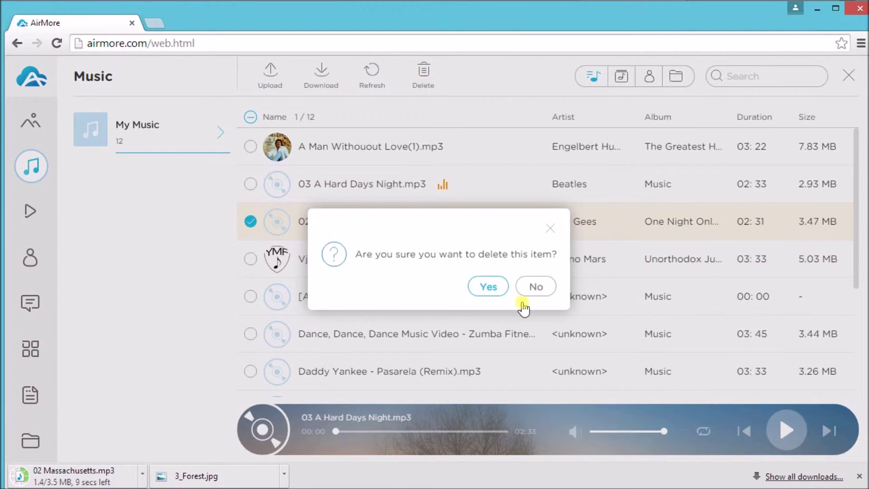
pyautogui.click(492, 286)
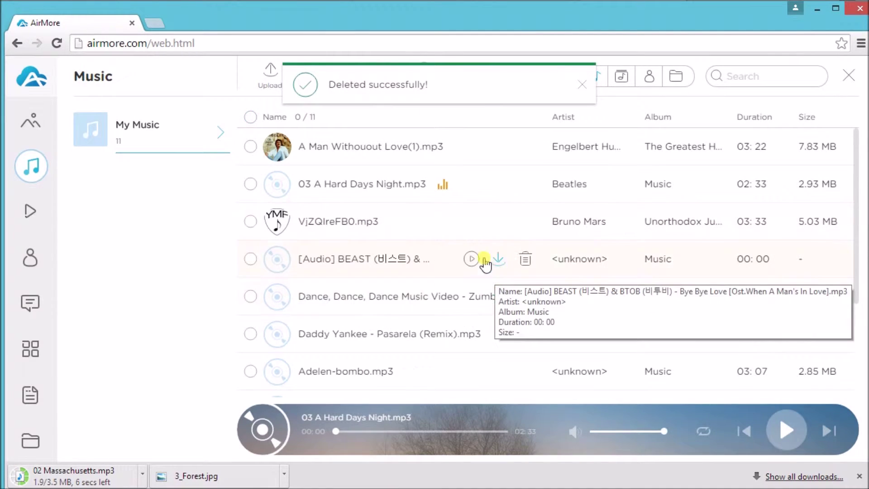
pyautogui.click(29, 226)
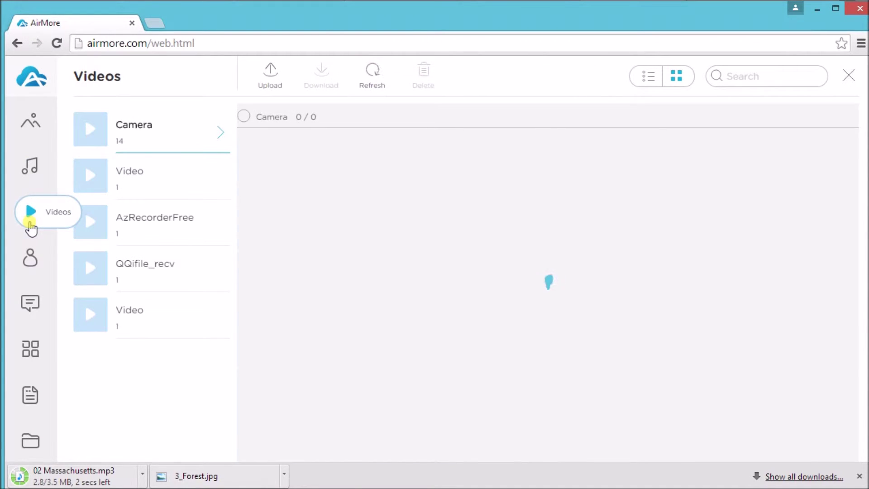
# In the AzRecorderFree album, cancel an upload, check its only video, then go to Contacts
pyautogui.click(119, 221)
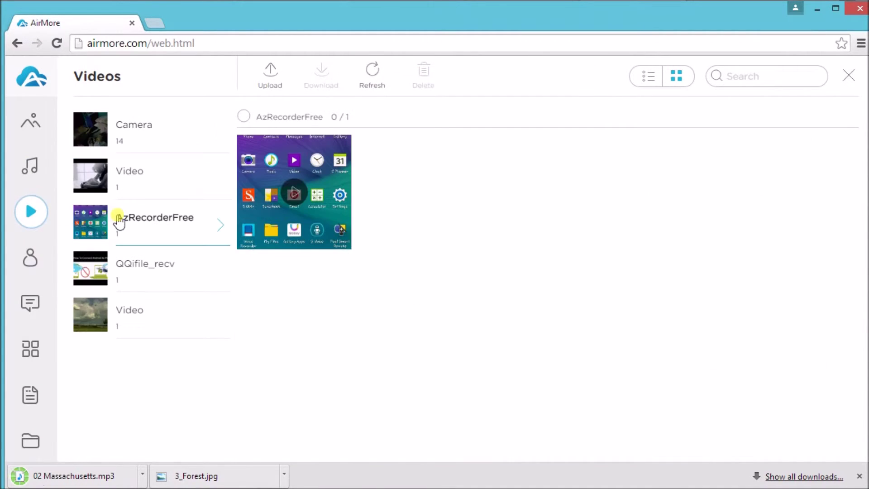
pyautogui.click(279, 77)
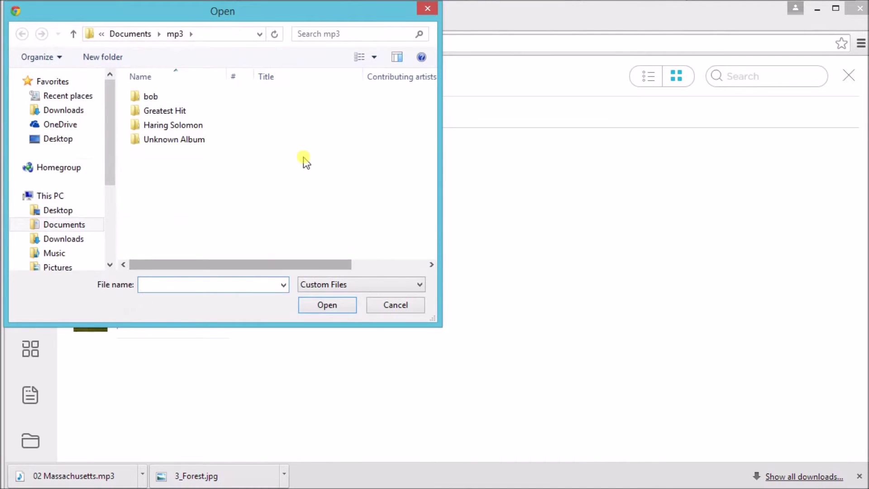
pyautogui.click(427, 9)
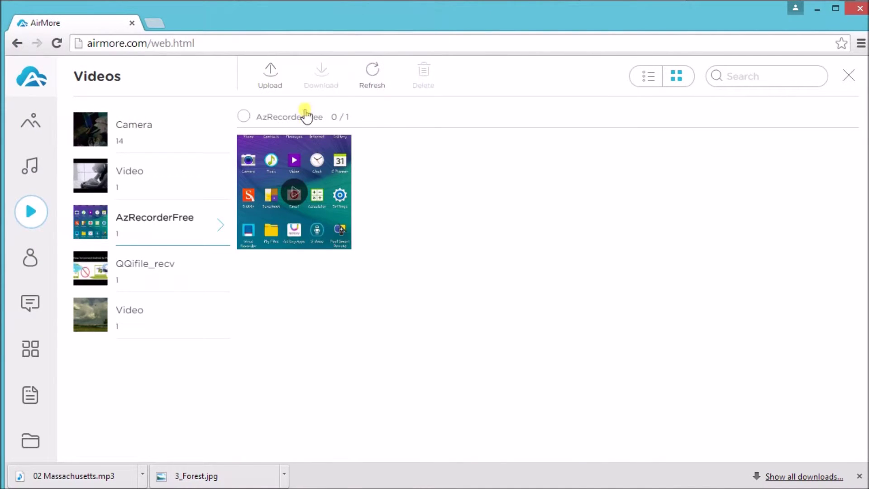
pyautogui.click(301, 154)
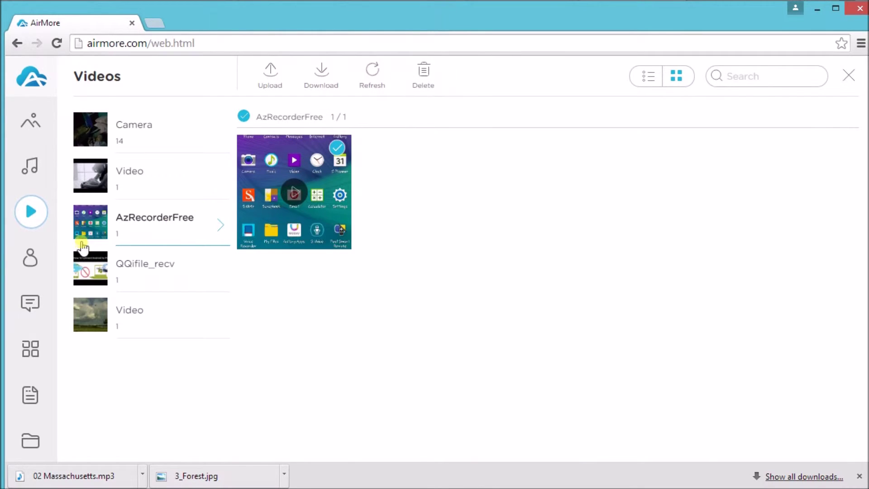
pyautogui.click(42, 266)
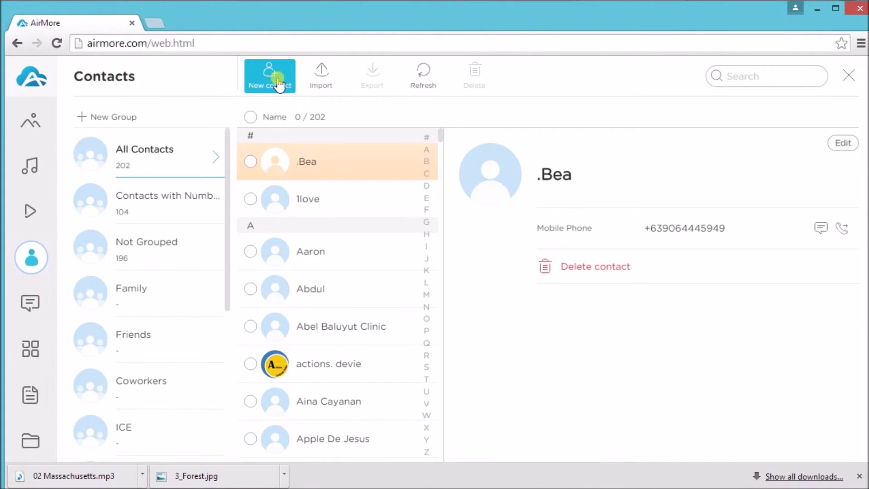
# Start a new contact, check the first contact, then go to Messages
pyautogui.click(274, 84)
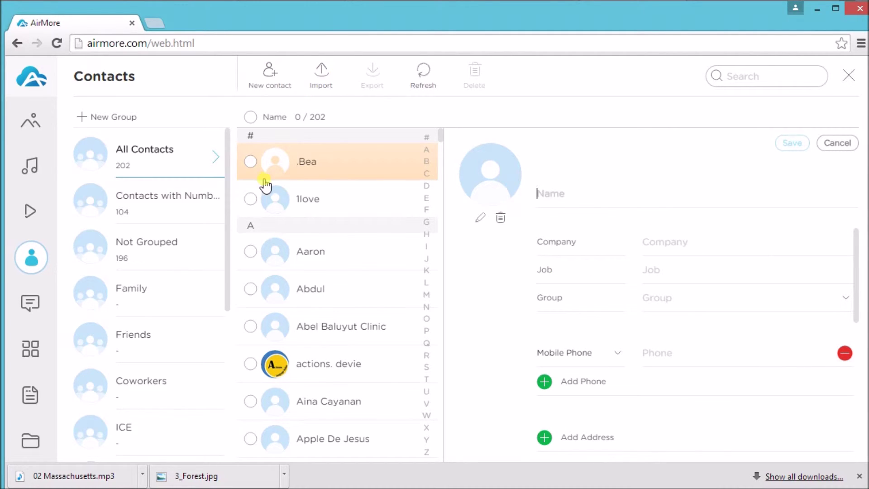
pyautogui.click(250, 161)
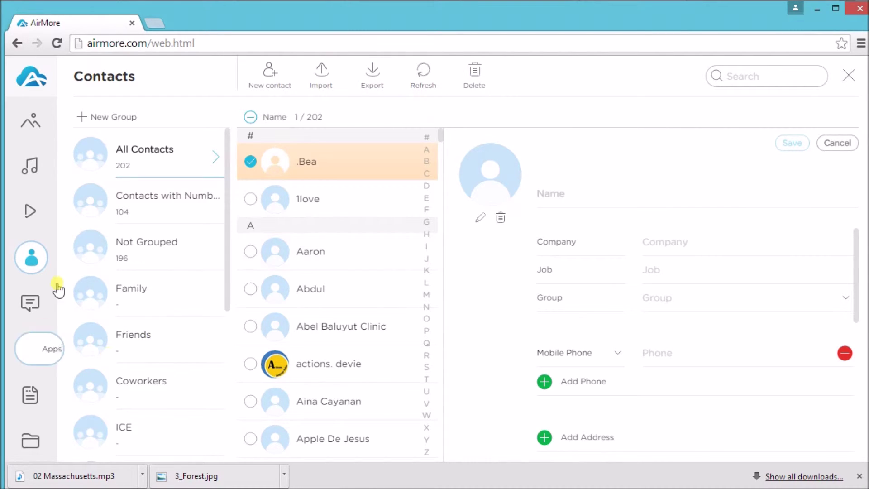
pyautogui.click(29, 312)
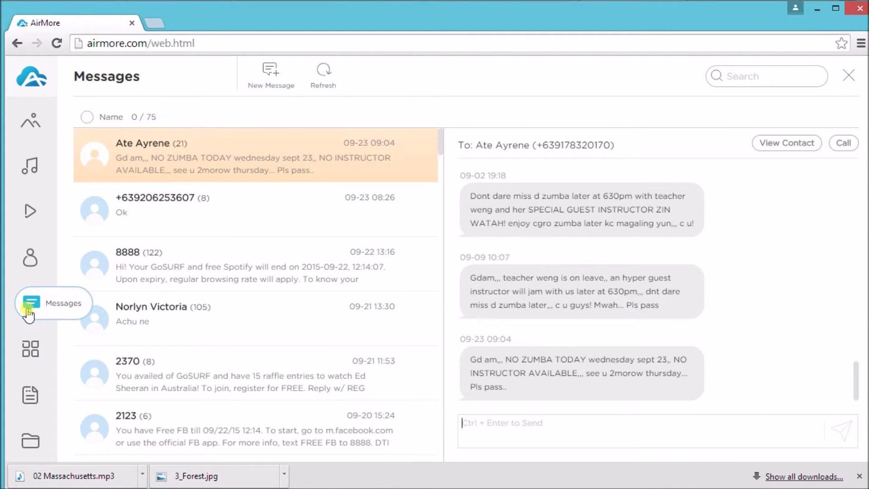
# Create a blank new-message draft, then go to the phone's 35 apps
pyautogui.click(276, 82)
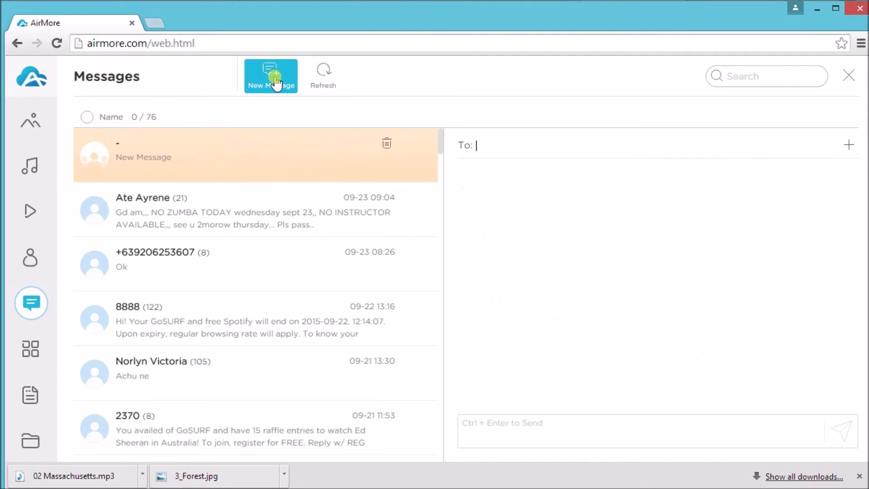
pyautogui.click(272, 84)
pyautogui.click(36, 349)
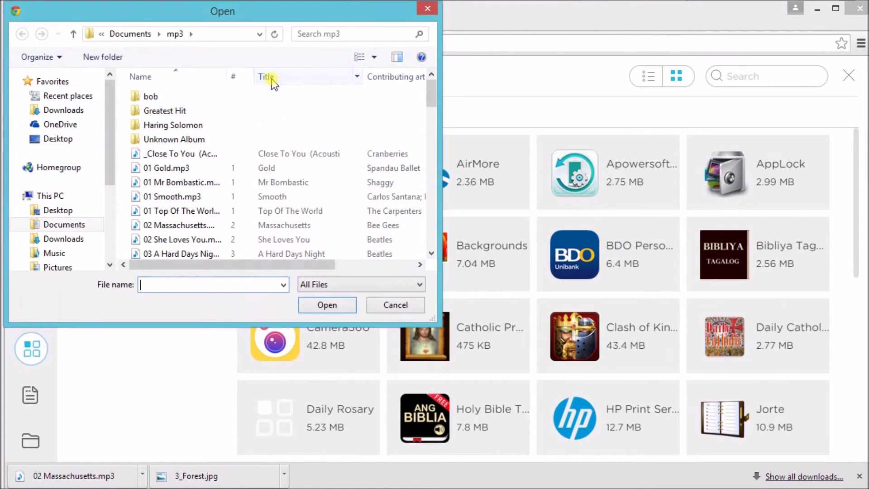
# Cancel the app install dialog, check the first app card, then go to Documents
pyautogui.click(429, 8)
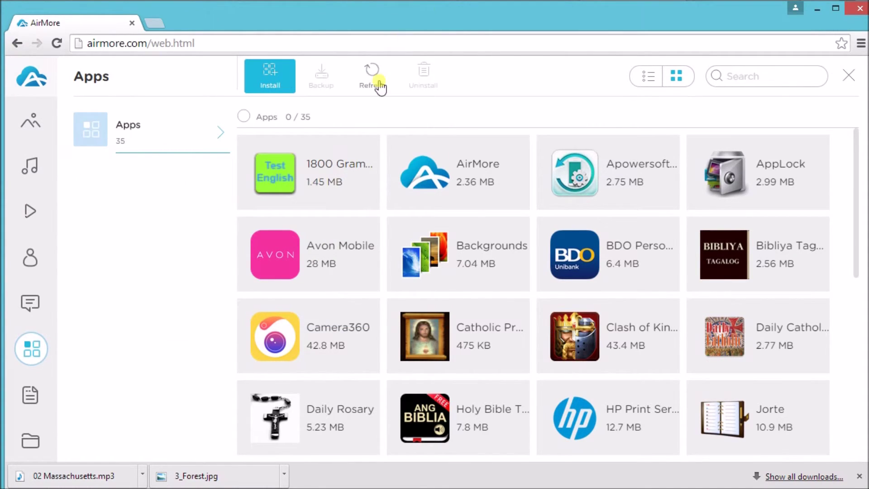
pyautogui.moveTo(345, 161)
pyautogui.click(366, 148)
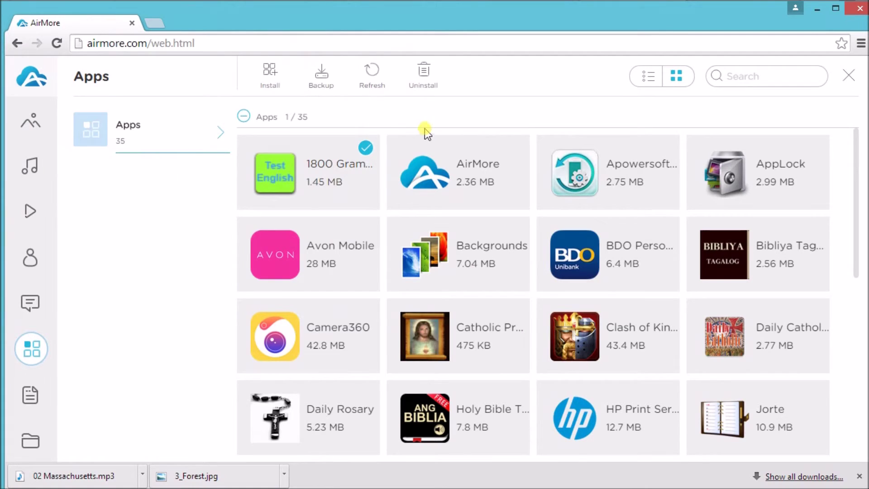
pyautogui.click(28, 406)
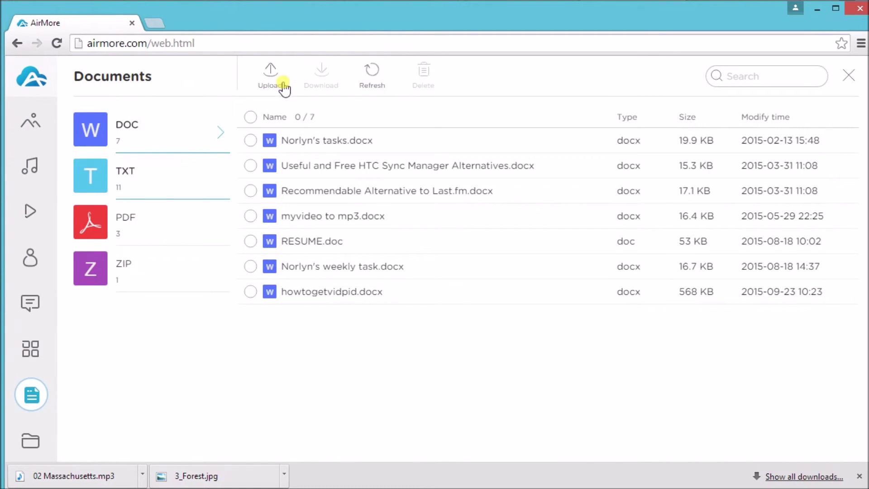
# Check the first DOC file, browse Phone Memory's 55 folders in Files, then return home
pyautogui.click(250, 140)
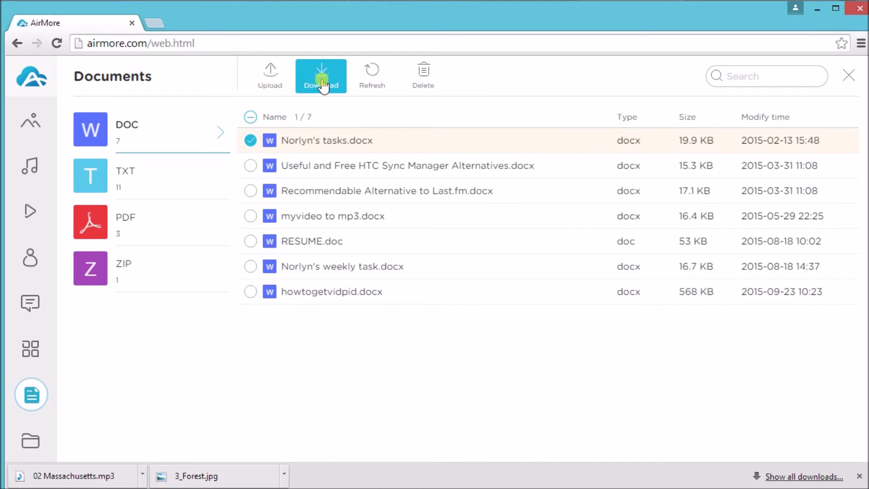
pyautogui.click(18, 450)
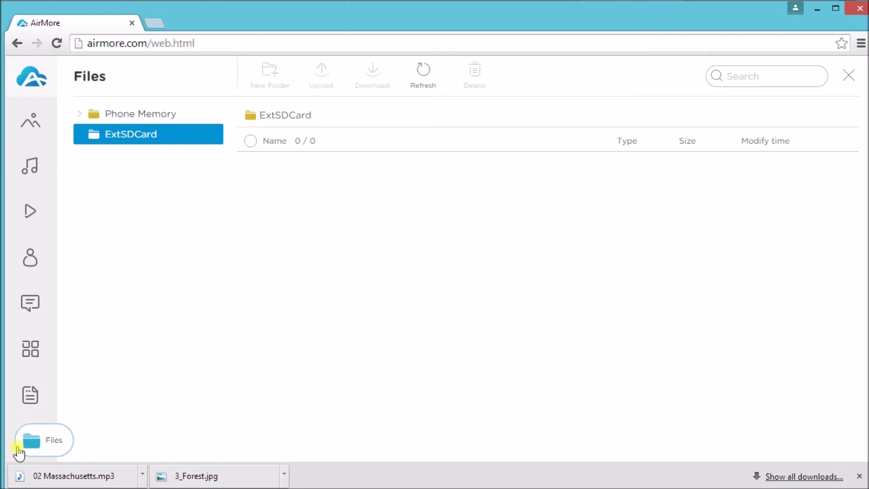
pyautogui.click(161, 116)
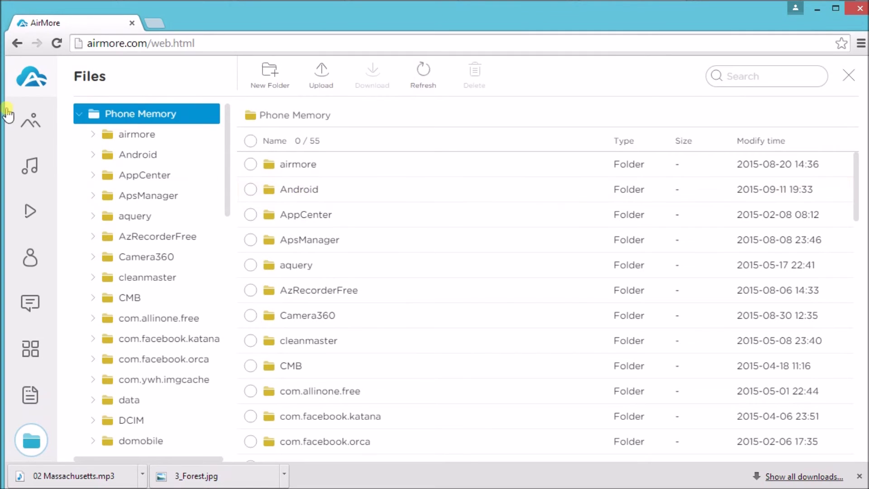
pyautogui.click(23, 82)
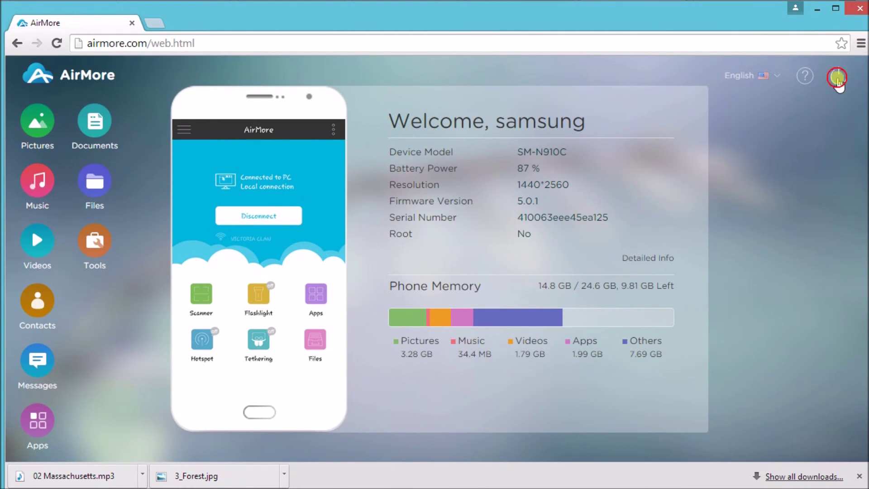
# Disconnect the phone from AirMore, confirming with Yes
pyautogui.click(837, 80)
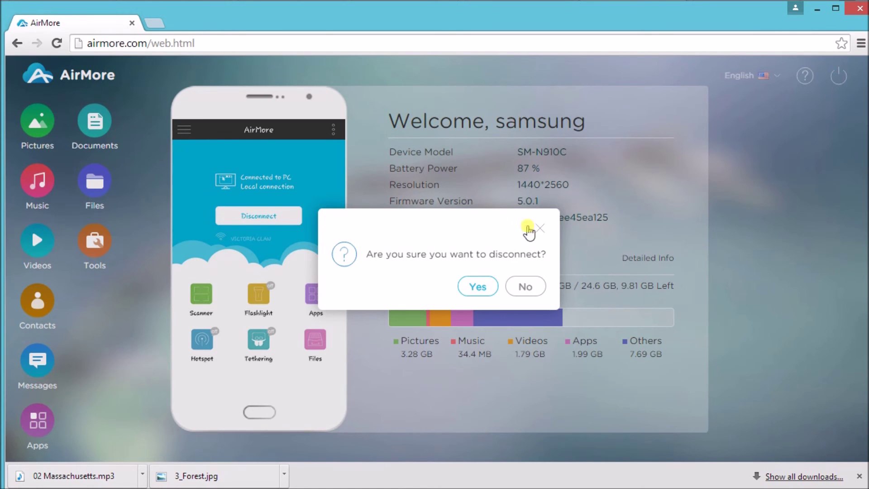
pyautogui.click(475, 286)
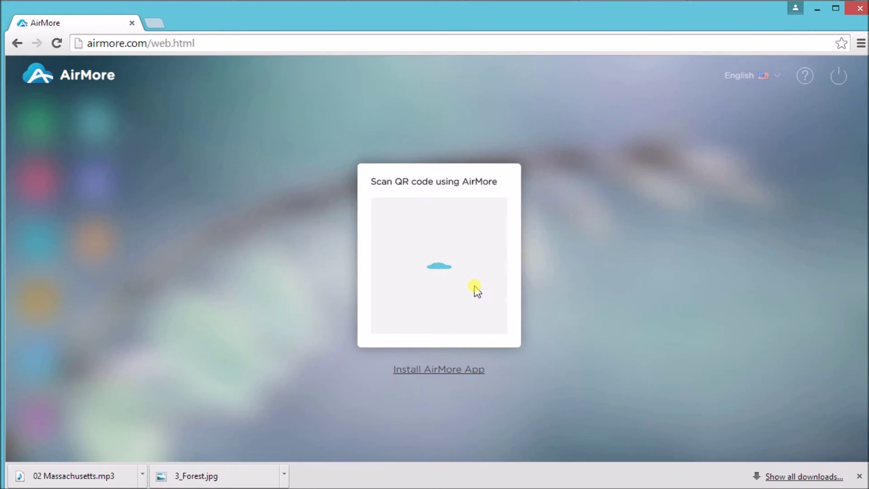